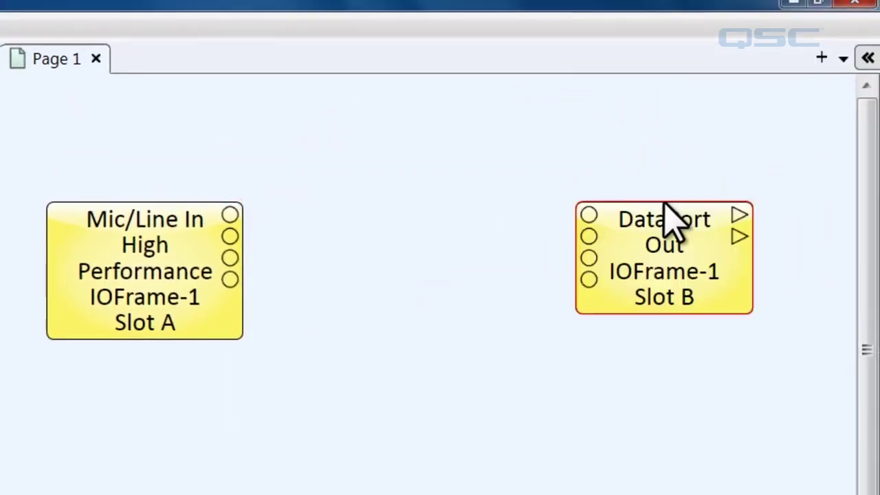
click(868, 59)
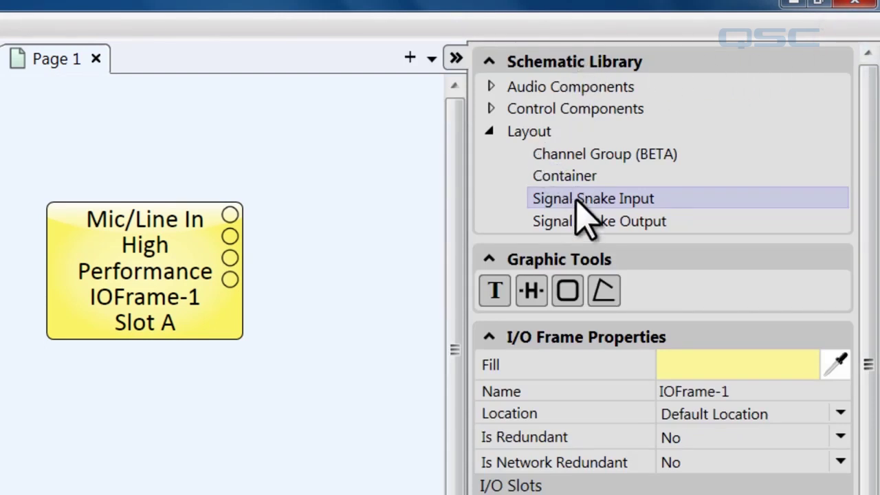
drag(577, 201, 178, 420)
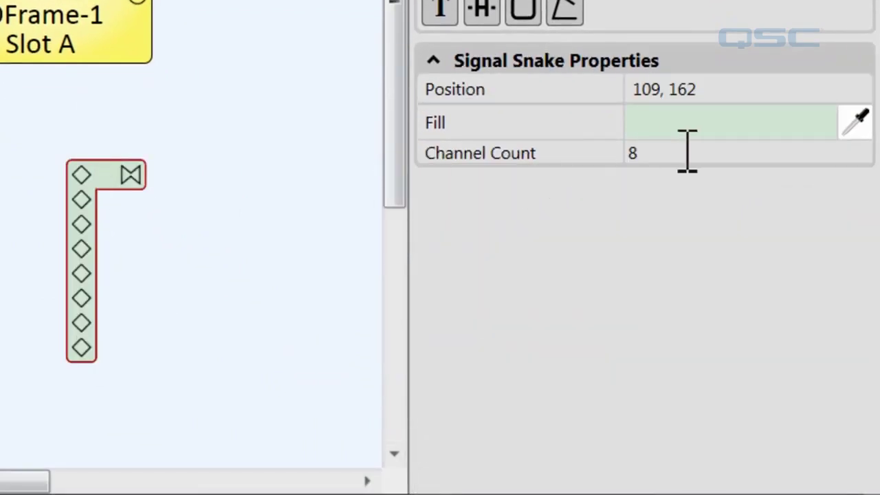
click(658, 151)
text(4)
key(Return)
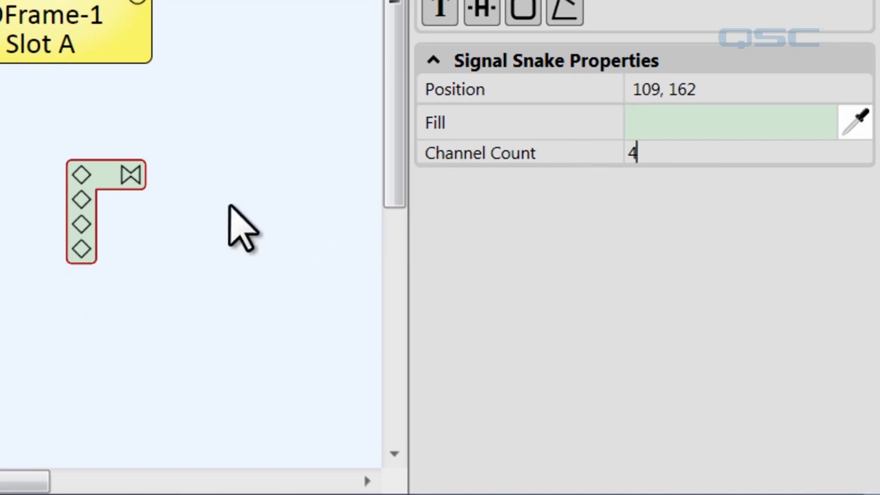
click(104, 179)
key(Delete)
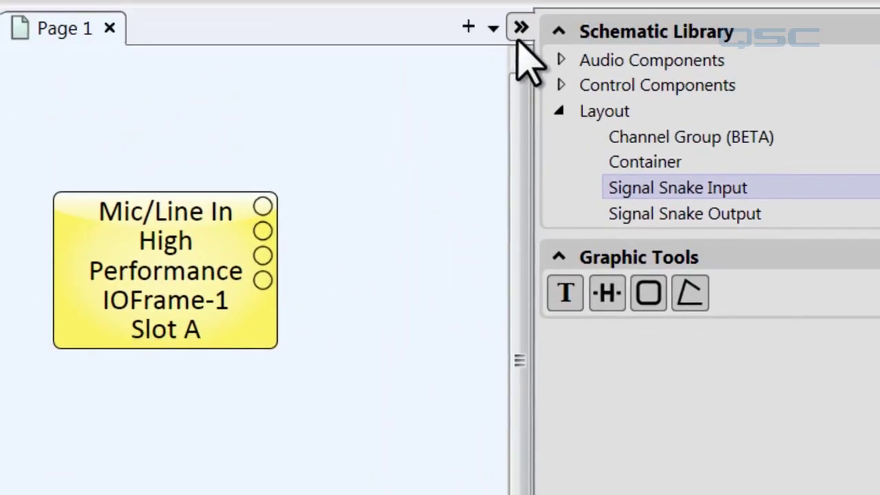
click(520, 28)
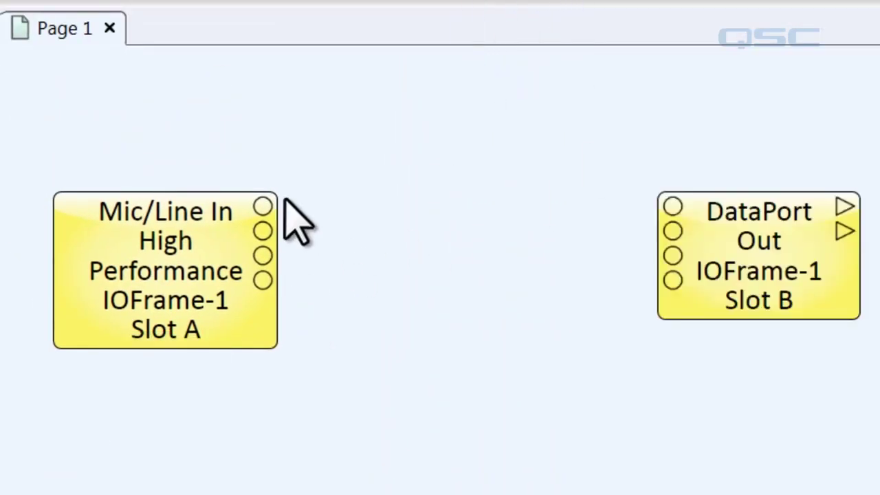
Wire Slot A's four Mic/Line In outputs into a new Snake Output
drag(227, 169, 320, 317)
drag(263, 206, 368, 203)
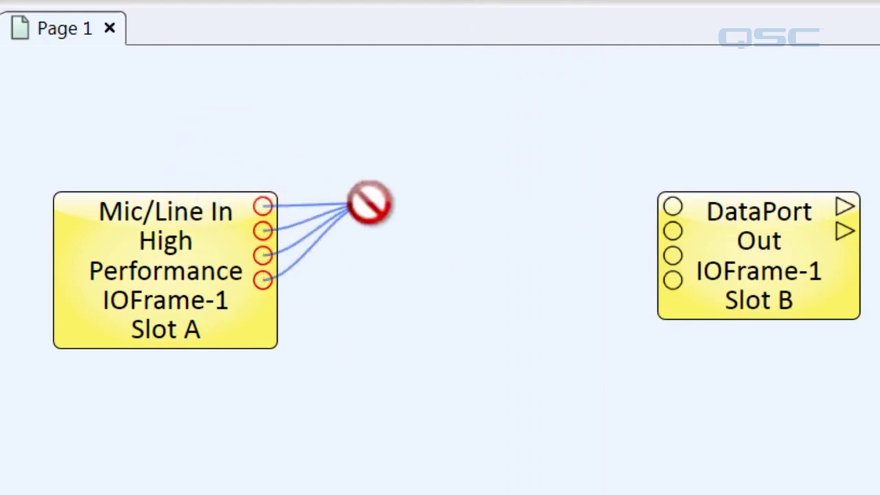
drag(369, 203, 349, 198)
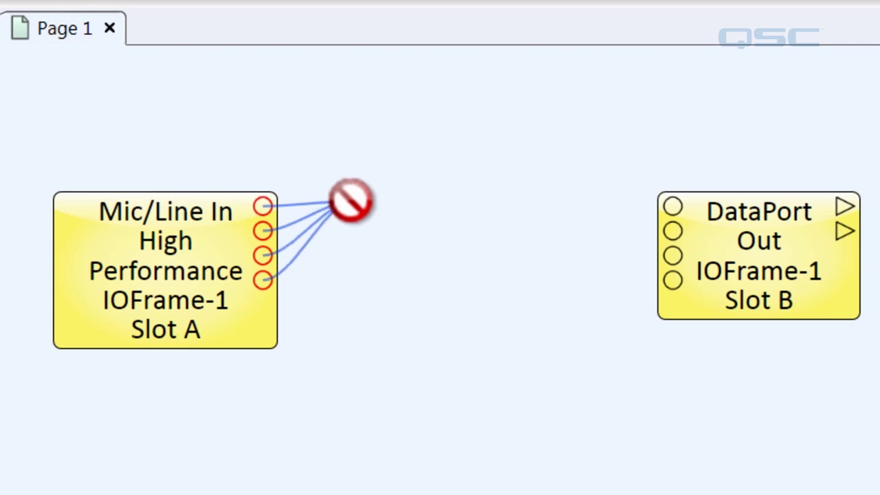
key(space)
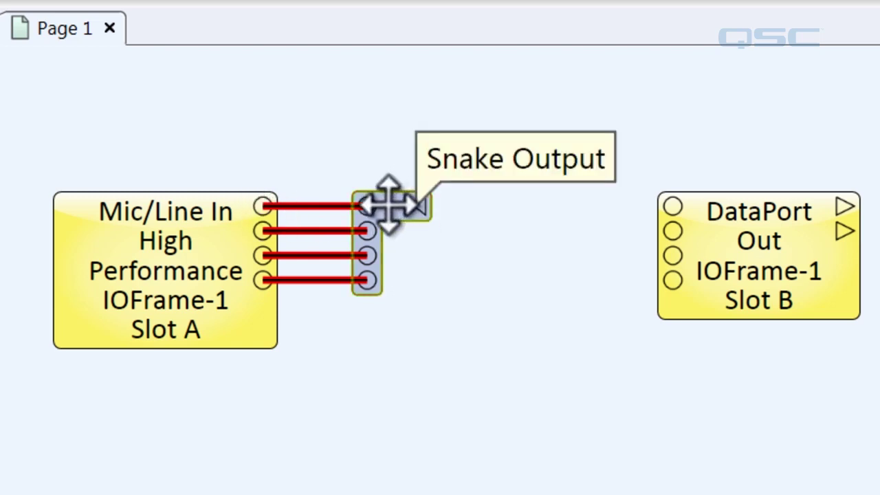
Feed DataPort Out's four inputs from a new Snake Input placed to its left
drag(639, 177, 679, 297)
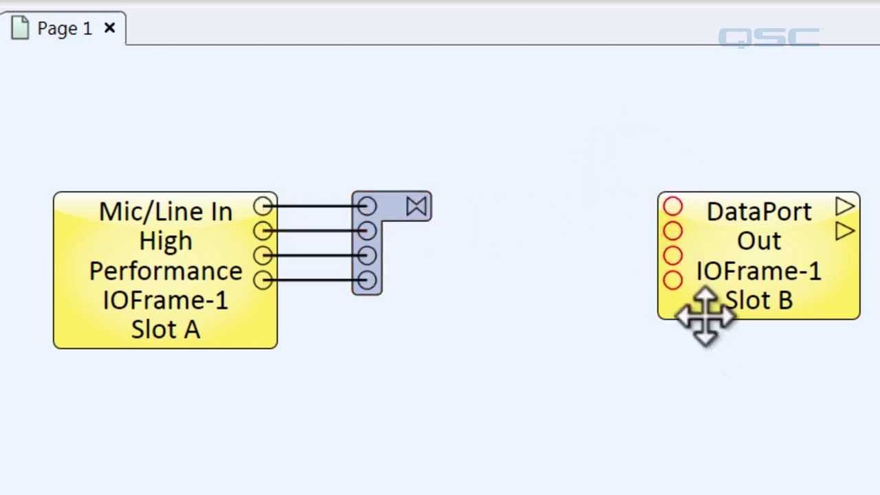
drag(673, 206, 584, 203)
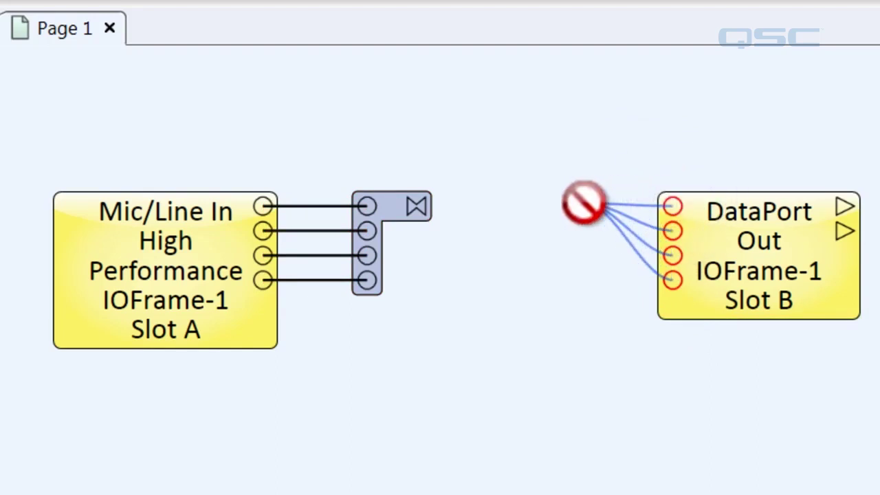
key(space)
mouse_move(618, 206)
mouse_down()
mouse_move(564, 220)
mouse_move(560, 208)
mouse_up()
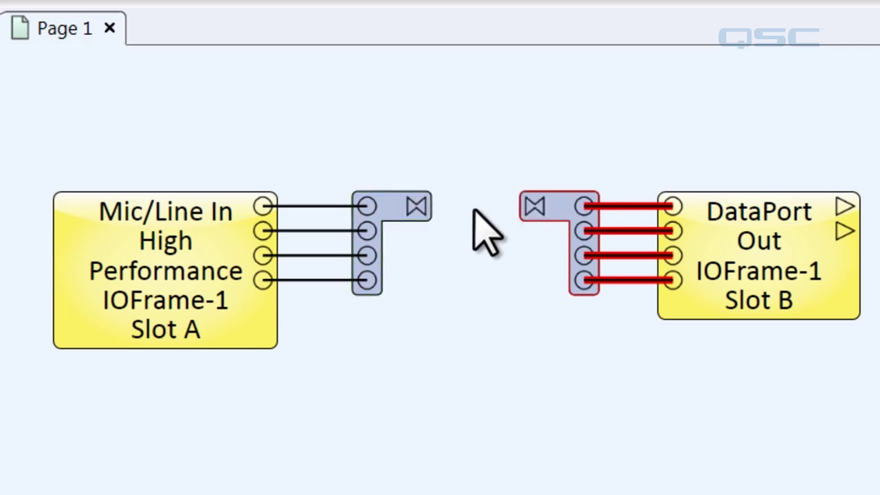
click(415, 208)
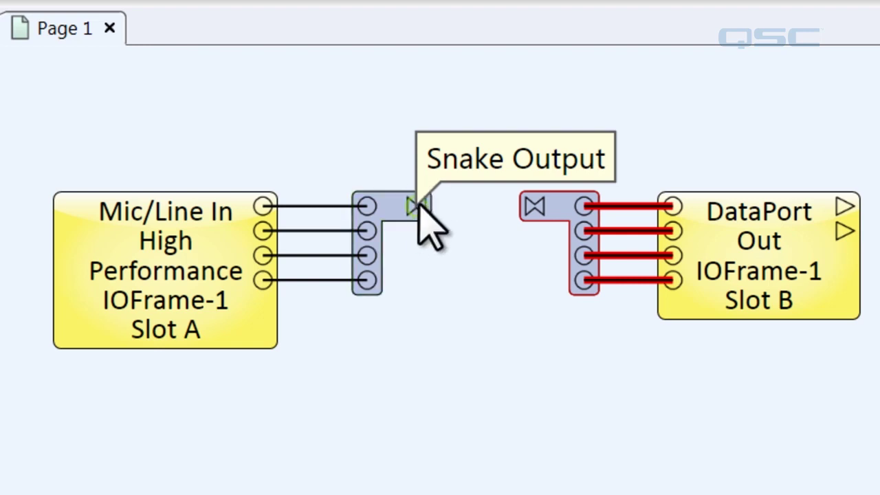
Wire the snake output directly to the snake input, then delete that wire
click(420, 207)
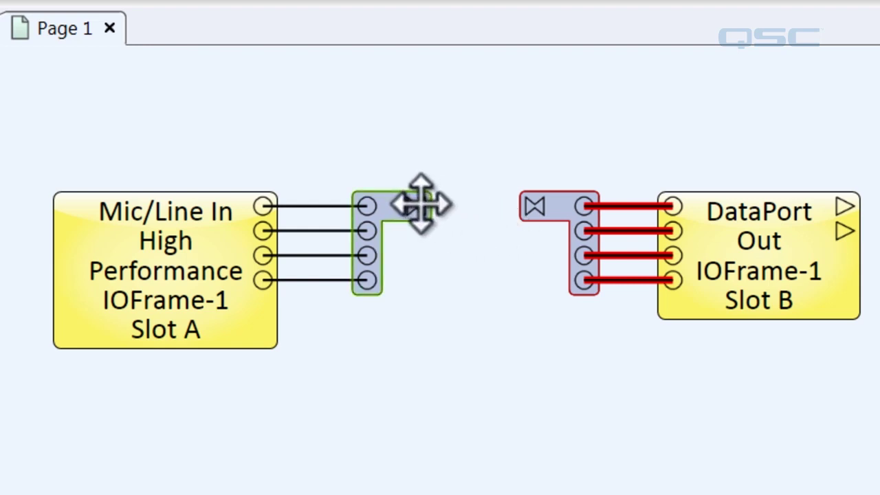
drag(418, 207, 533, 207)
click(483, 206)
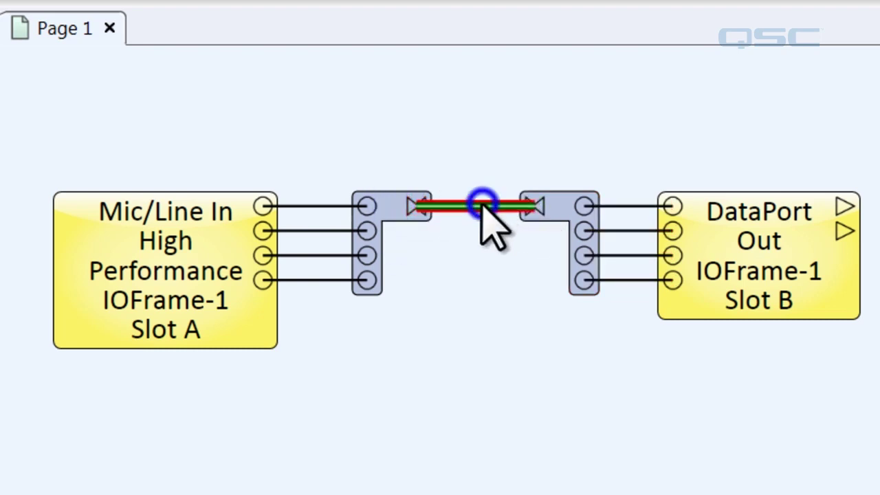
key(Delete)
Give both the snake output and snake input the shared signal name 'Snake'
key(space)
click(419, 206)
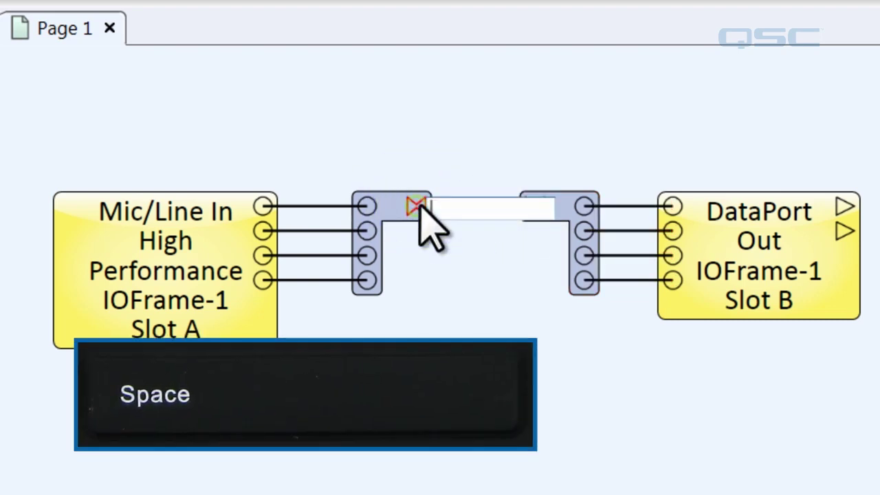
text(Snake)
key(Return)
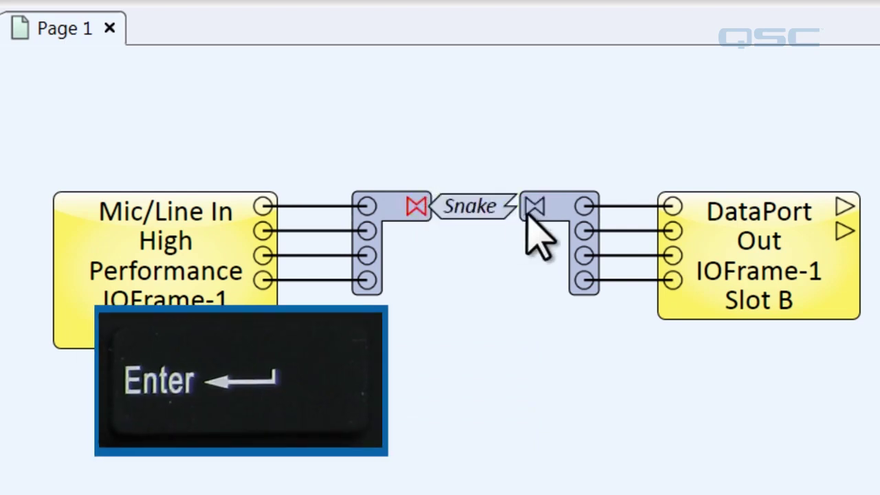
key(space)
click(534, 205)
click(478, 232)
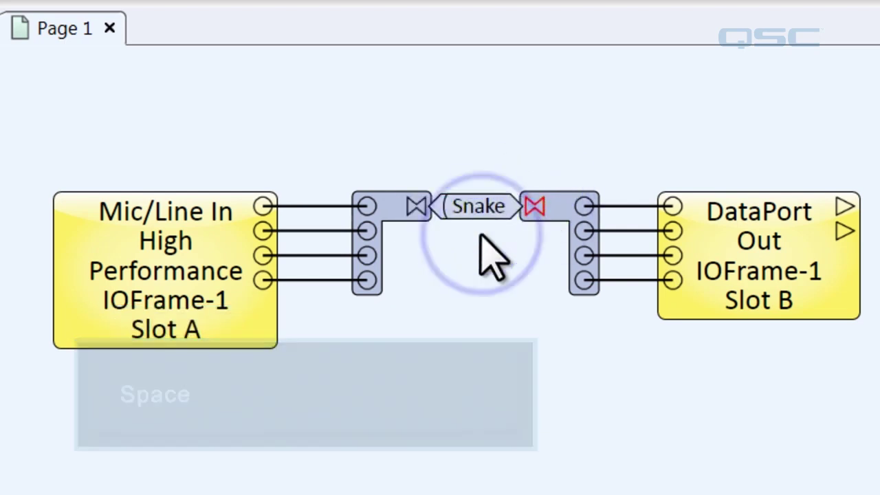
key(Delete)
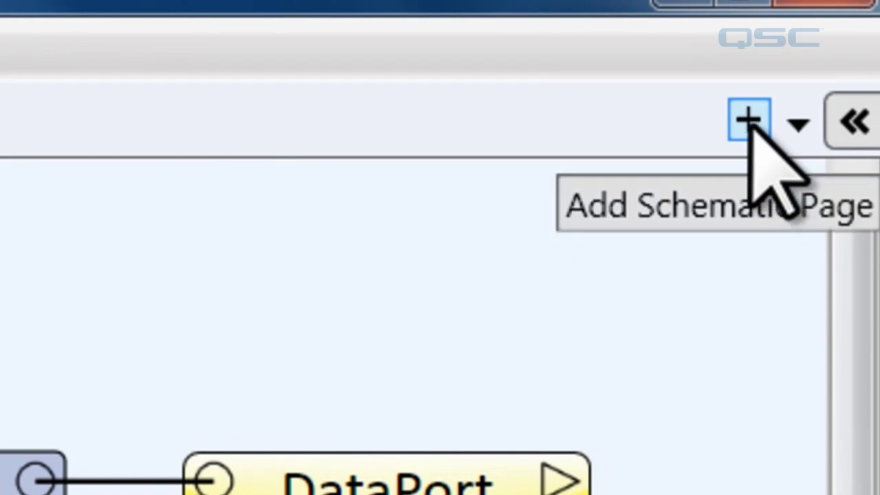
Add two schematic pages, rename Page 3 to 'DSP Page' and place it between Page 1 and Page 2
click(750, 122)
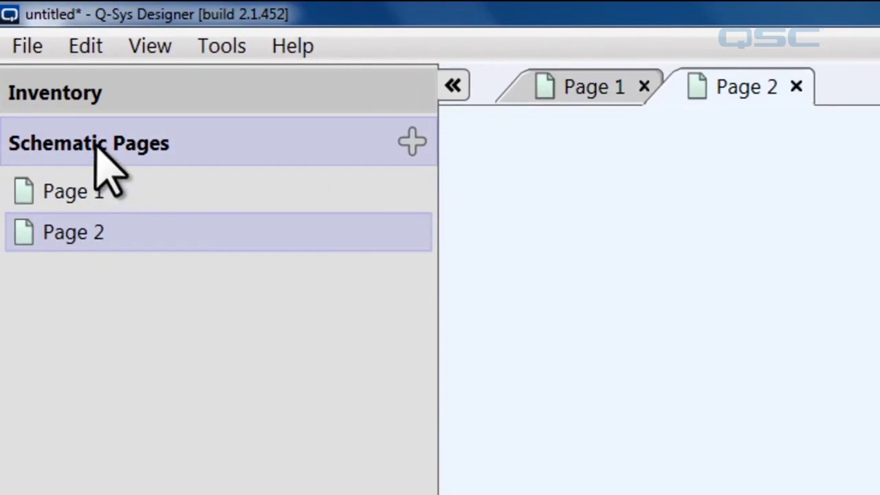
click(411, 143)
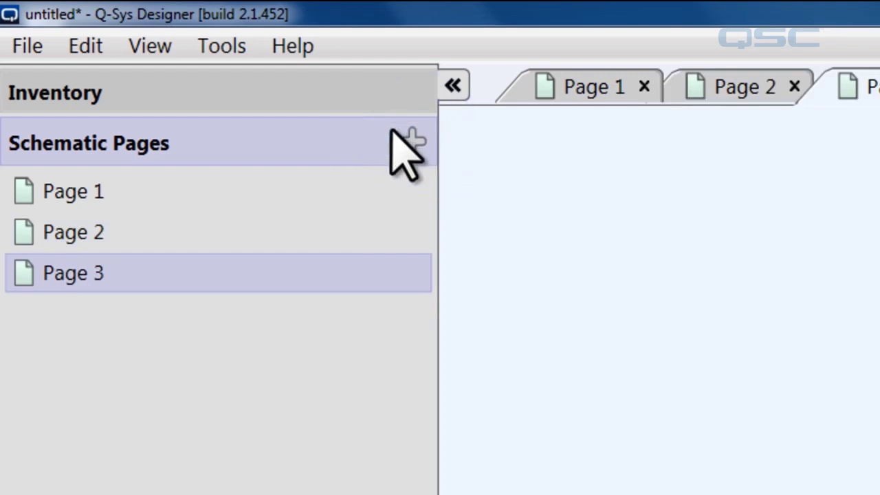
click(105, 276)
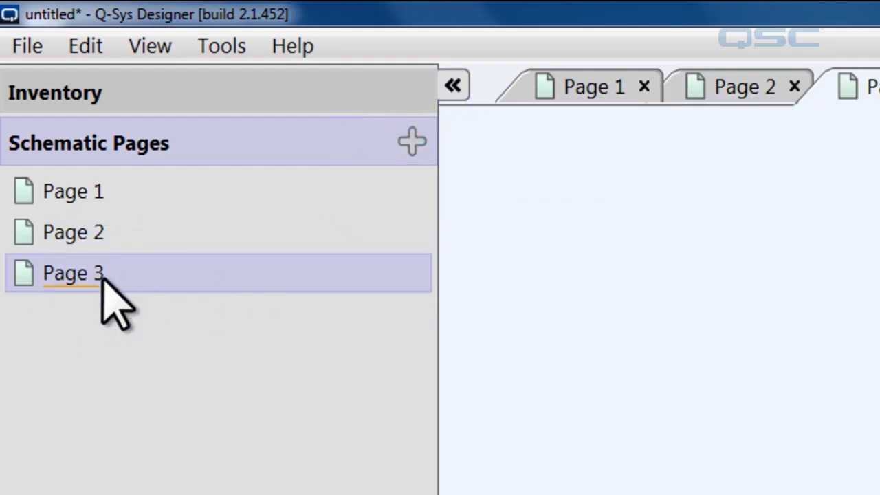
click(104, 276)
key(BackSpace)
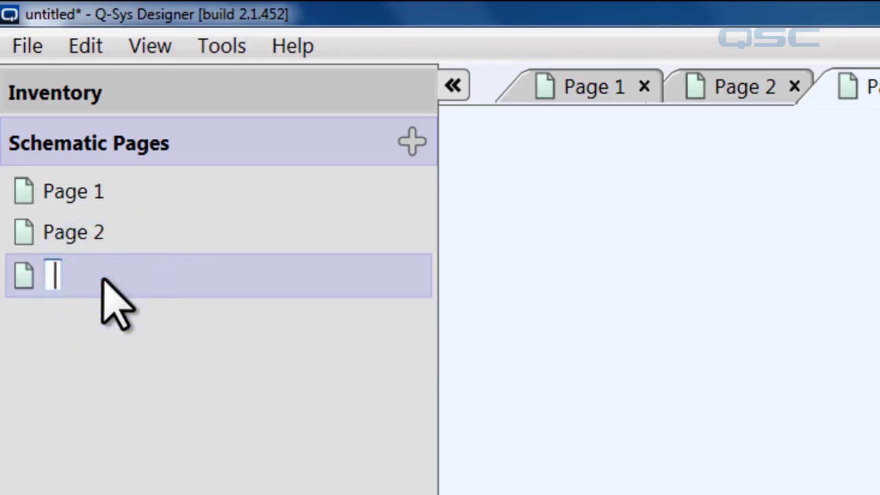
text(DSPage)
key(Return)
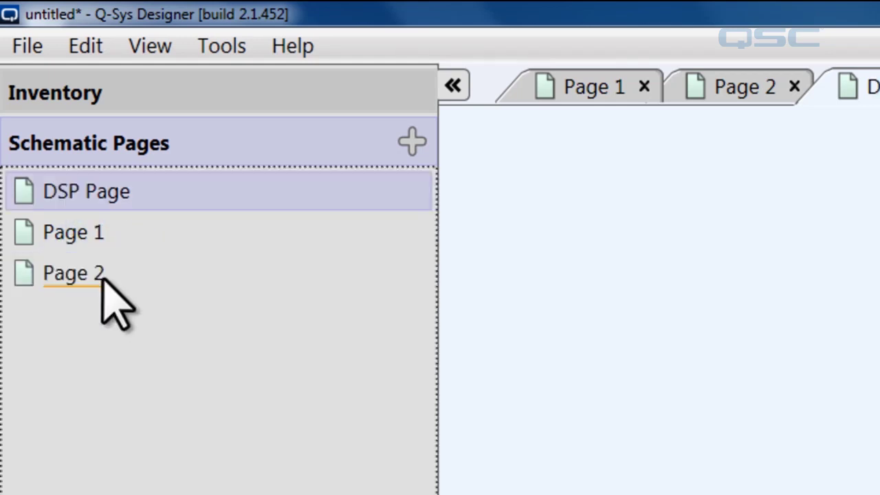
drag(626, 96, 442, 100)
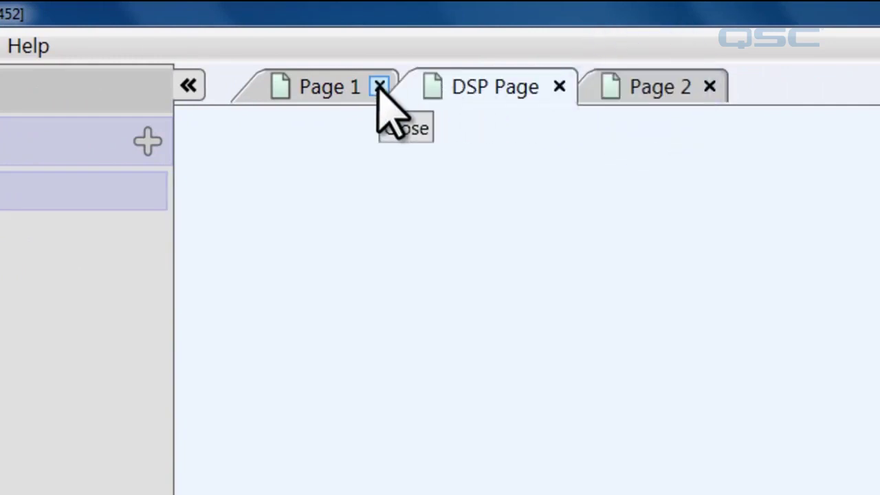
Close the DSP Page and Page 2 tabs, then reopen both from Schematic Pages
click(560, 87)
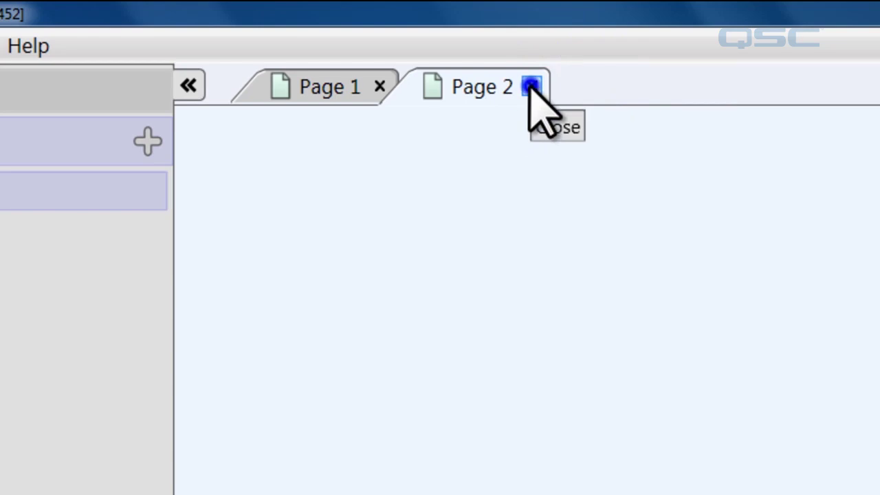
click(532, 86)
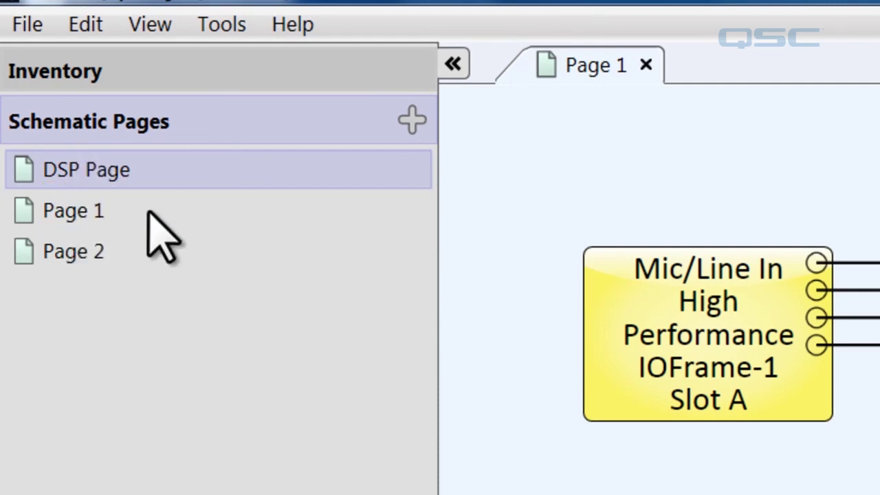
click(69, 210)
click(71, 253)
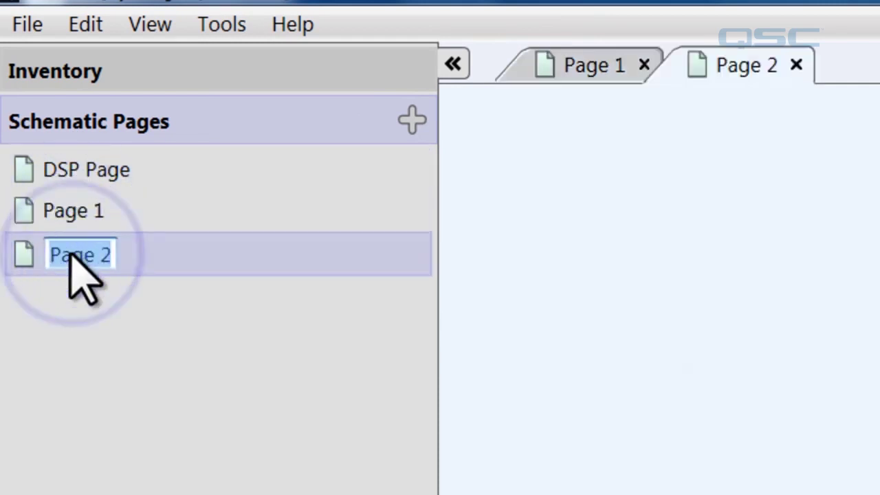
double_click(96, 171)
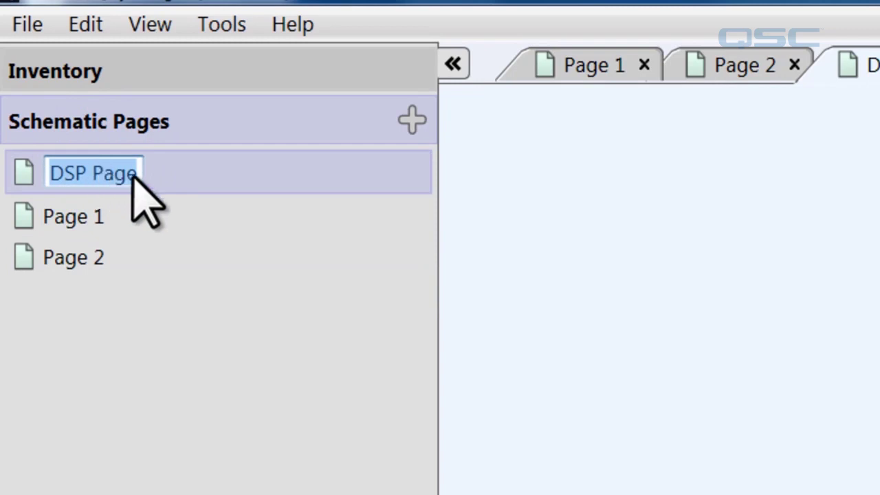
click(76, 261)
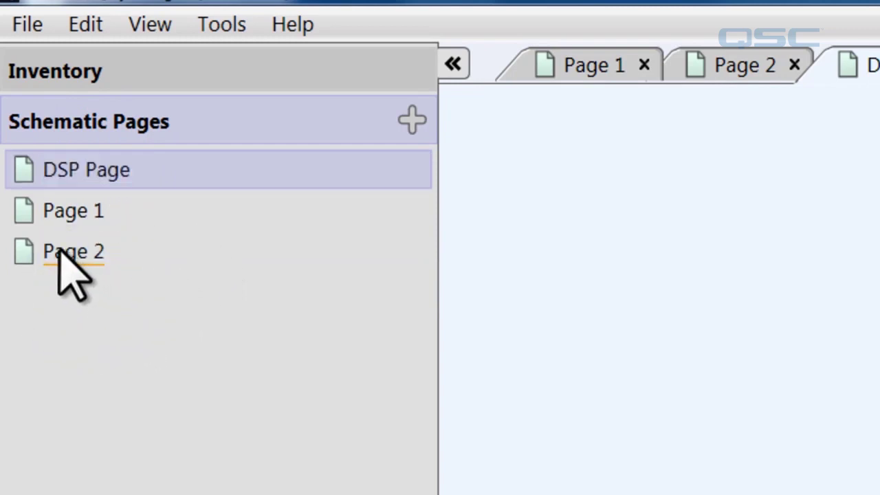
click(49, 252)
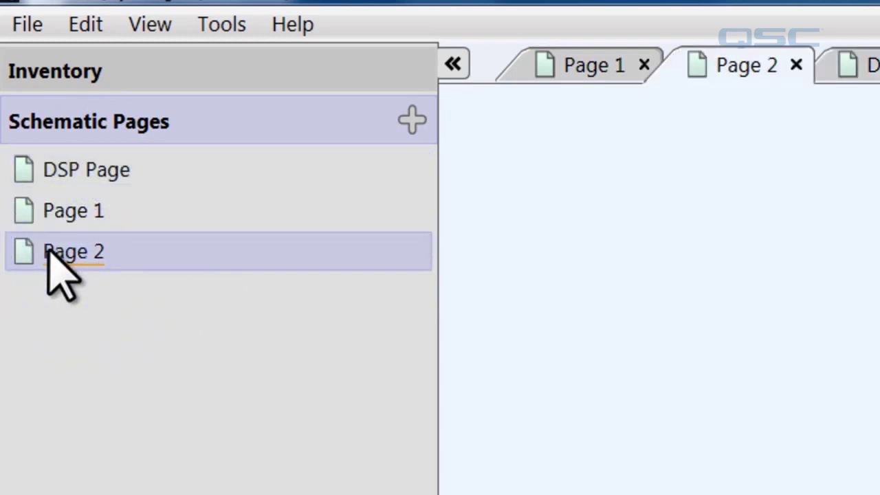
key(ctrl+Tab)
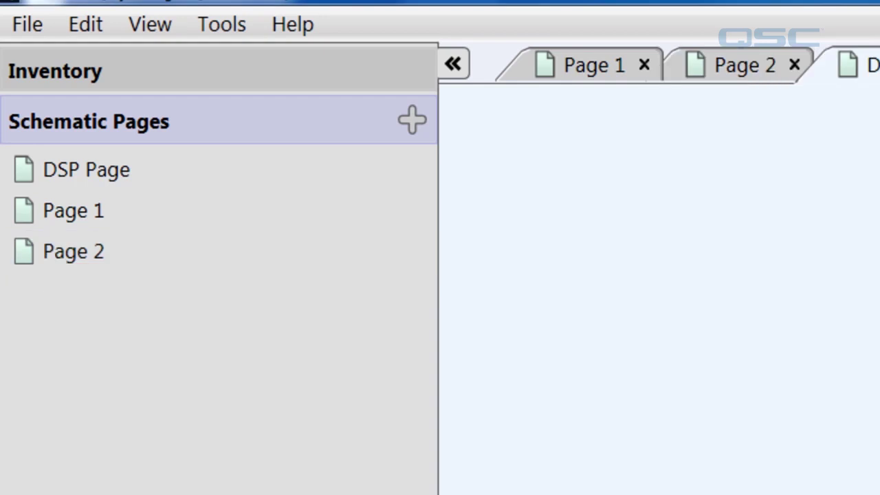
From Page 1, add PowerLight 3 PL340 and PL380 amplifiers and a WideLine-8 array to Inventory
click(591, 71)
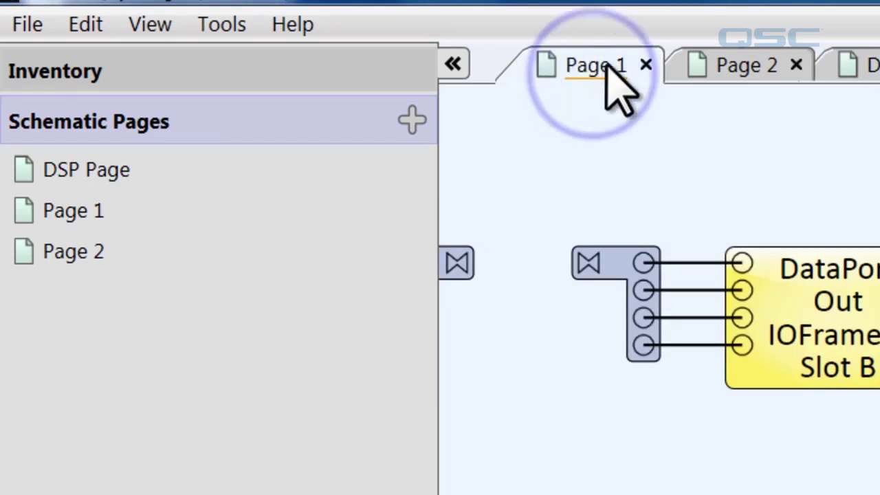
click(88, 75)
click(411, 75)
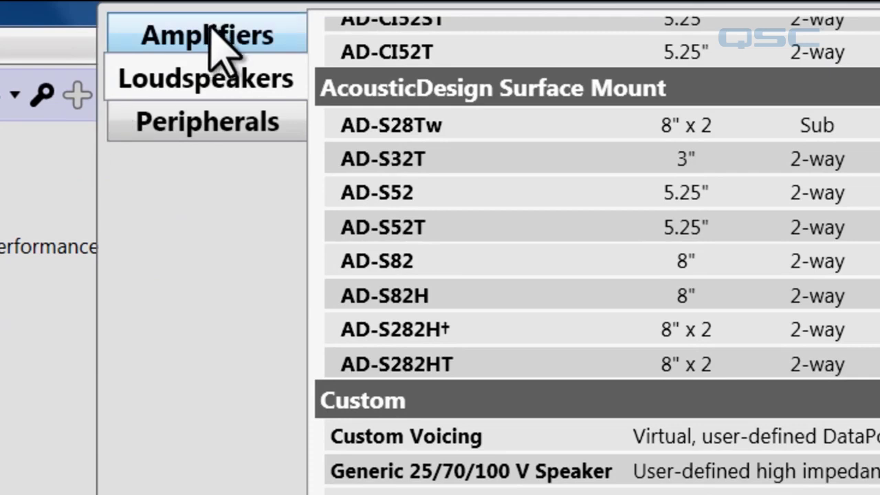
click(211, 33)
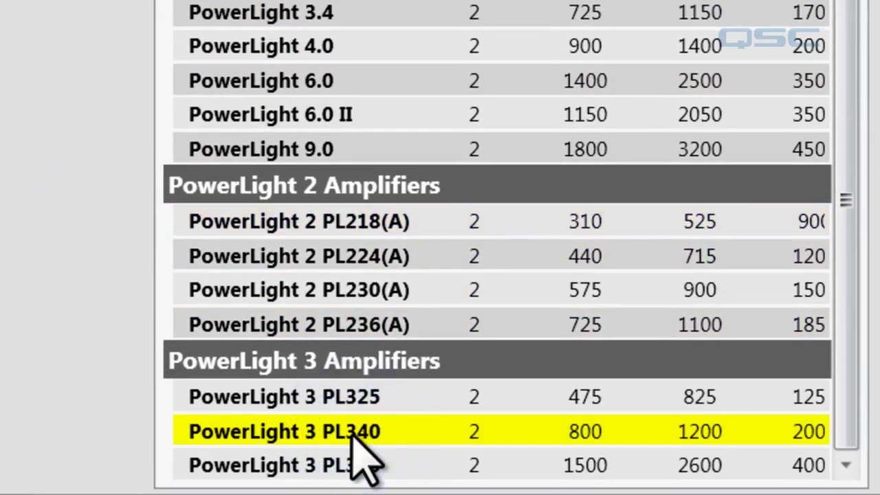
click(348, 466)
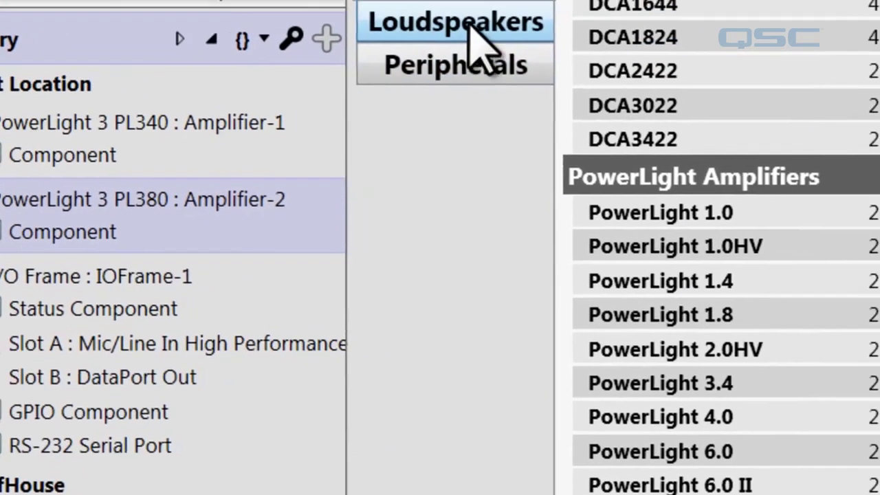
click(508, 11)
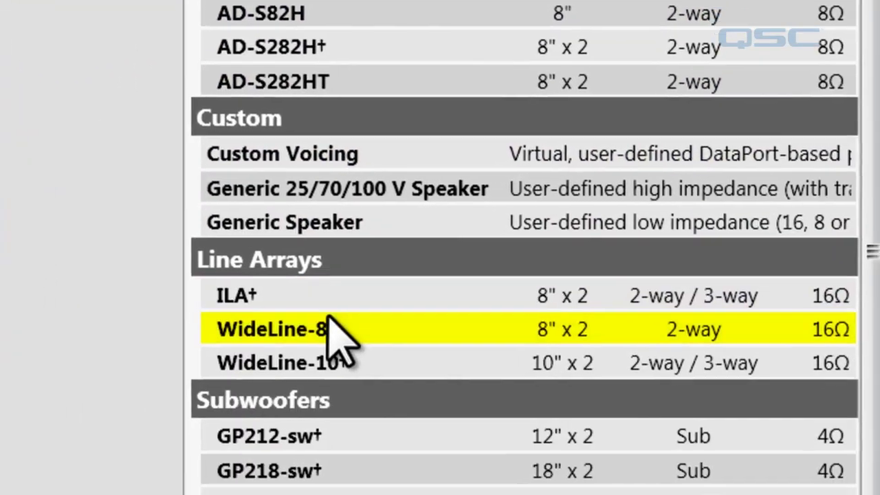
click(315, 313)
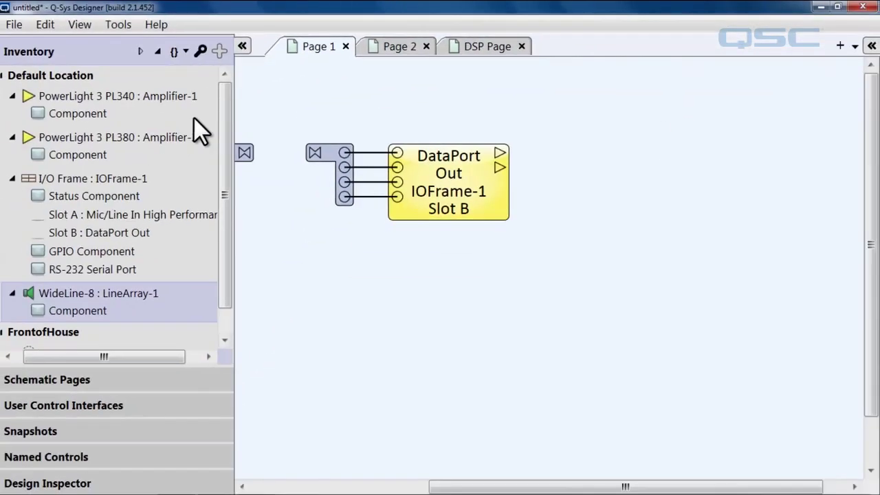
Place the PL340 and PL380 amplifiers and the WideLine-8 array on Page 1
mouse_move(65, 113)
mouse_down()
mouse_move(187, 141)
mouse_move(557, 157)
mouse_up()
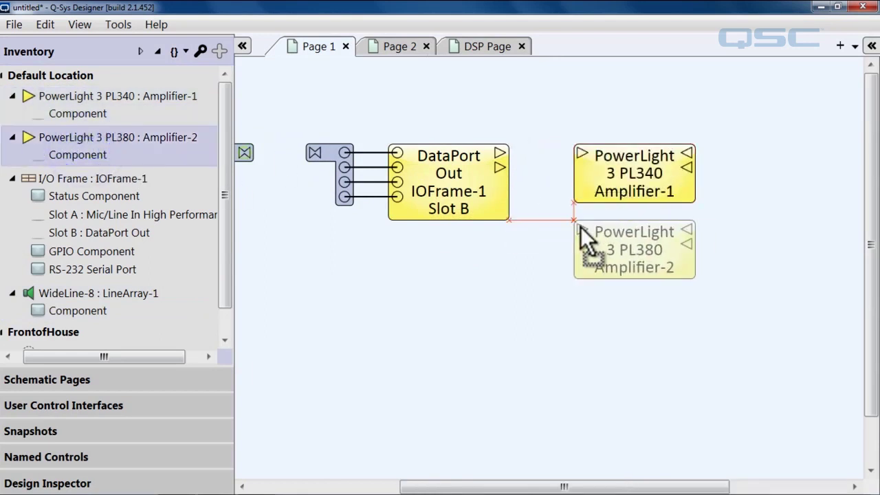
drag(98, 155, 581, 226)
drag(77, 293, 755, 151)
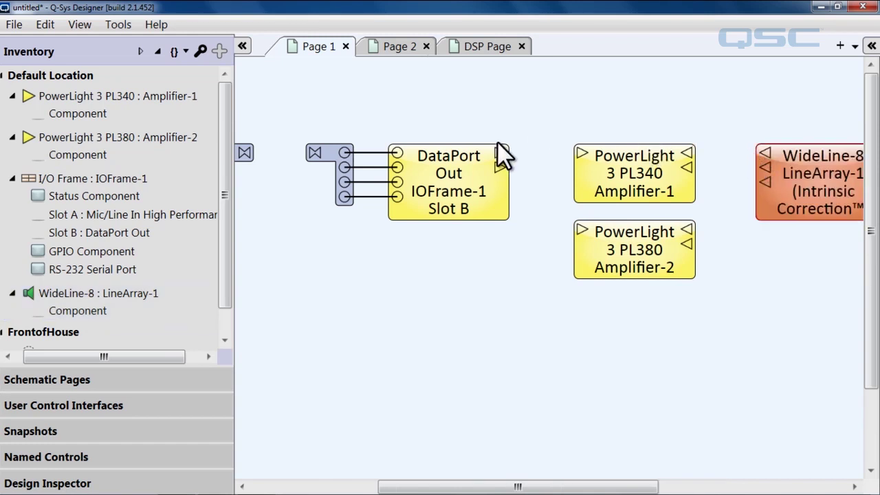
Wire DataPort Out to both amplifiers, and the amplifiers to the WideLine-8's HF and MID inputs
drag(501, 150, 582, 152)
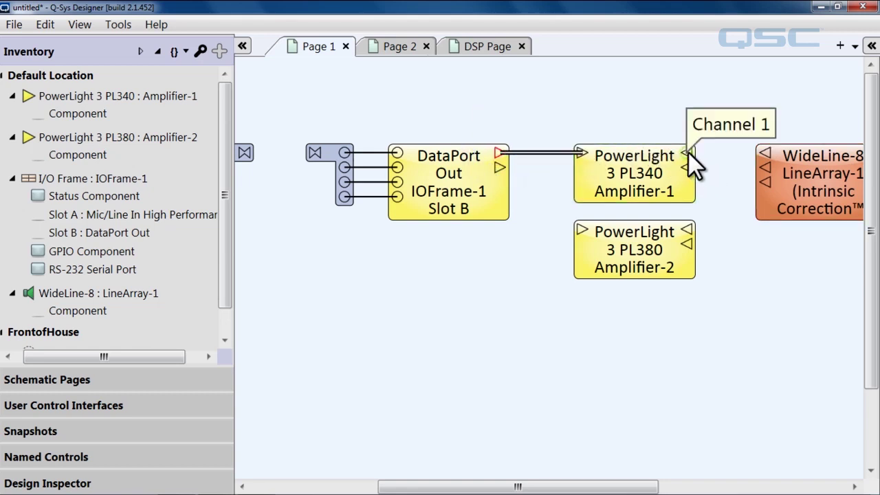
drag(689, 154, 766, 152)
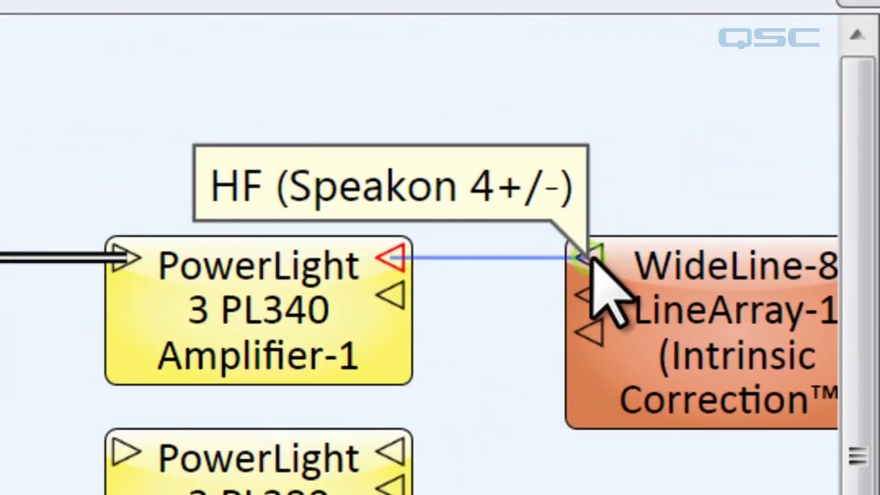
drag(592, 260, 594, 261)
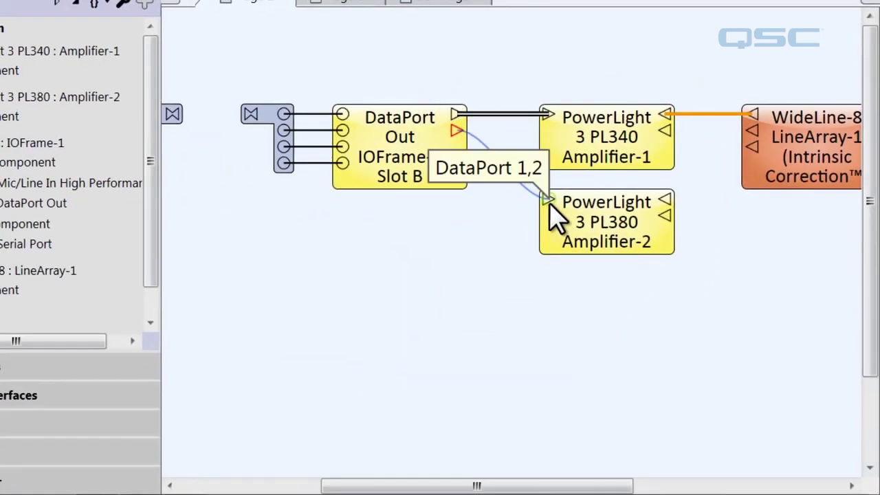
drag(661, 204, 658, 198)
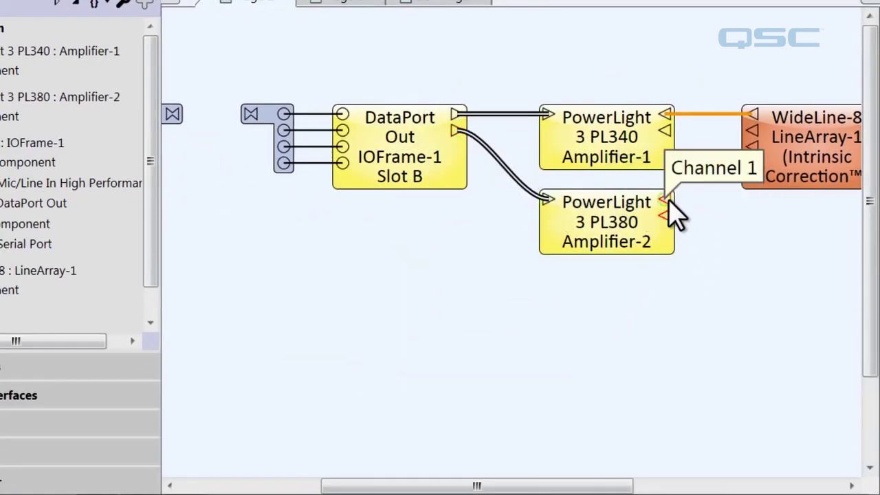
drag(725, 146, 754, 134)
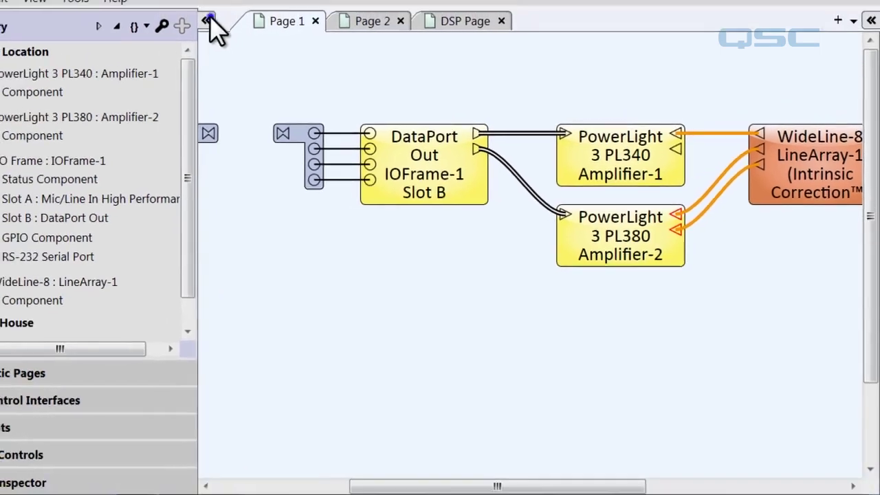
click(200, 22)
Shift the schematic view to show the chain from Mic/Line In to the WideLine-8
drag(329, 488, 265, 486)
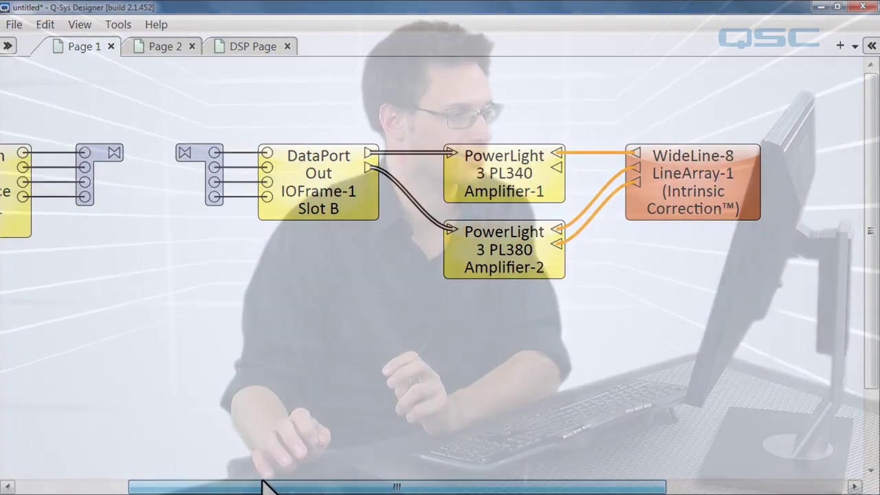